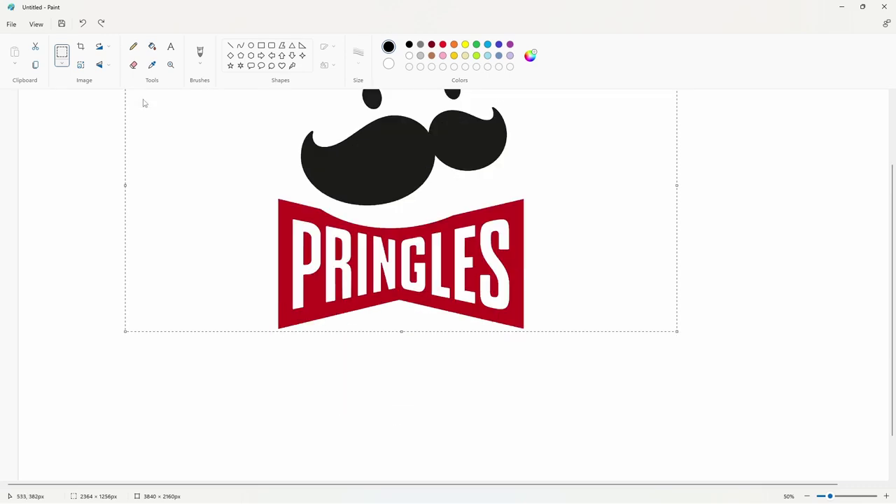
# Brush a yellow monocle ring around the mascot's right eye with a chain trailing past the mustache
pyautogui.scroll(2, 126, 116)
pyautogui.click(96, 140)
pyautogui.click(152, 46)
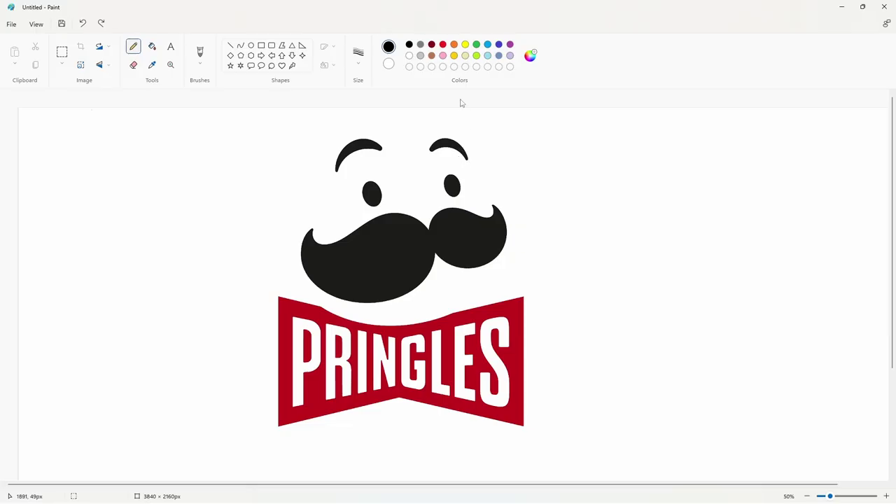
pyautogui.click(465, 44)
pyautogui.click(199, 53)
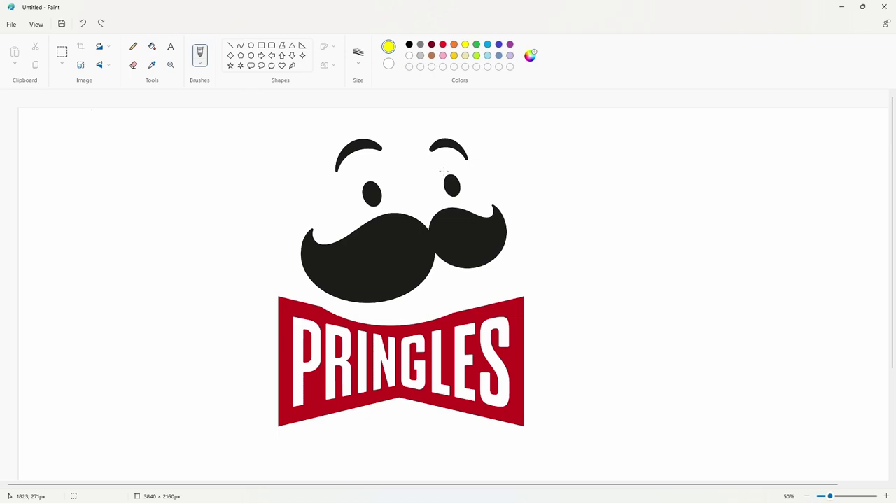
pyautogui.moveTo(443, 162)
pyautogui.mouseDown()
pyautogui.moveTo(427, 190)
pyautogui.moveTo(466, 203)
pyautogui.moveTo(427, 161)
pyautogui.mouseUp()
pyautogui.moveTo(473, 183)
pyautogui.mouseDown()
pyautogui.moveTo(500, 204)
pyautogui.moveTo(530, 252)
pyautogui.moveTo(555, 253)
pyautogui.mouseUp()
# Sketch a black head outline, then ring the left eye and trace the left mustache in yellow
pyautogui.click(409, 44)
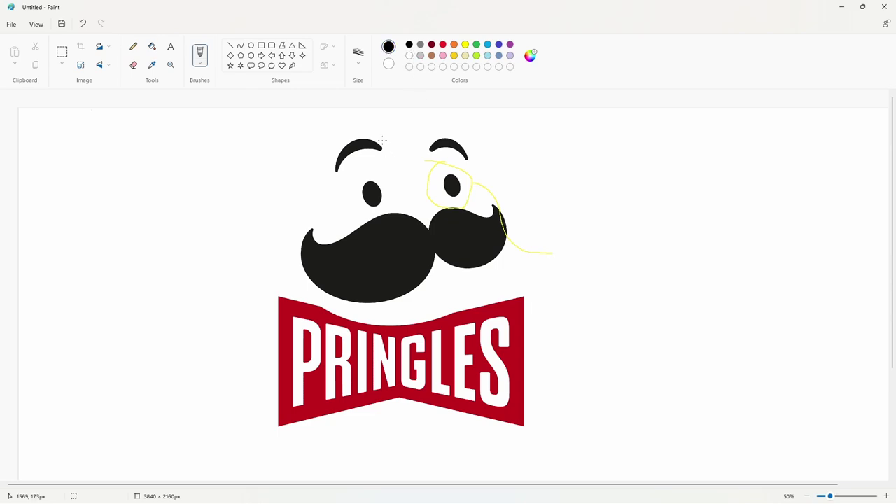
pyautogui.moveTo(385, 131)
pyautogui.mouseDown()
pyautogui.moveTo(336, 142)
pyautogui.moveTo(283, 175)
pyautogui.moveTo(267, 233)
pyautogui.moveTo(280, 275)
pyautogui.moveTo(358, 321)
pyautogui.moveTo(403, 326)
pyautogui.moveTo(435, 324)
pyautogui.moveTo(521, 287)
pyautogui.moveTo(548, 239)
pyautogui.moveTo(545, 172)
pyautogui.moveTo(456, 119)
pyautogui.moveTo(373, 122)
pyautogui.moveTo(339, 140)
pyautogui.mouseUp()
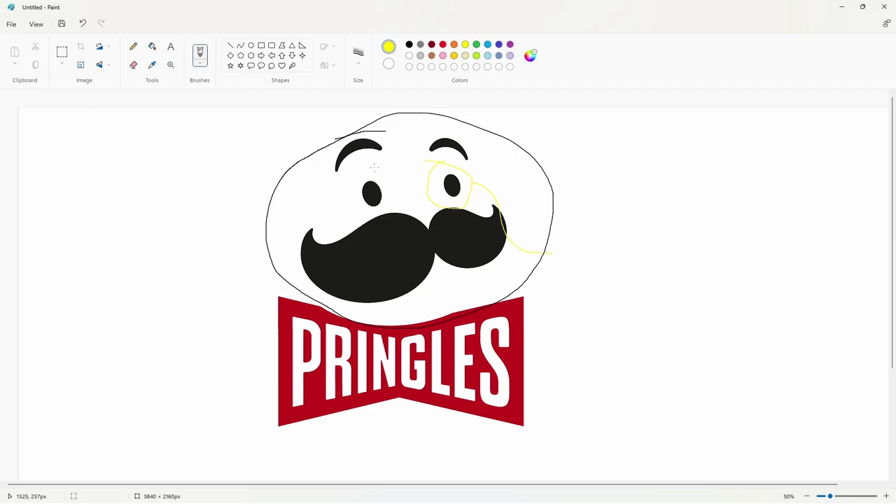
pyautogui.moveTo(375, 167)
pyautogui.mouseDown()
pyautogui.moveTo(358, 219)
pyautogui.moveTo(387, 200)
pyautogui.moveTo(379, 171)
pyautogui.mouseUp()
pyautogui.moveTo(339, 208); pyautogui.dragTo(269, 267)
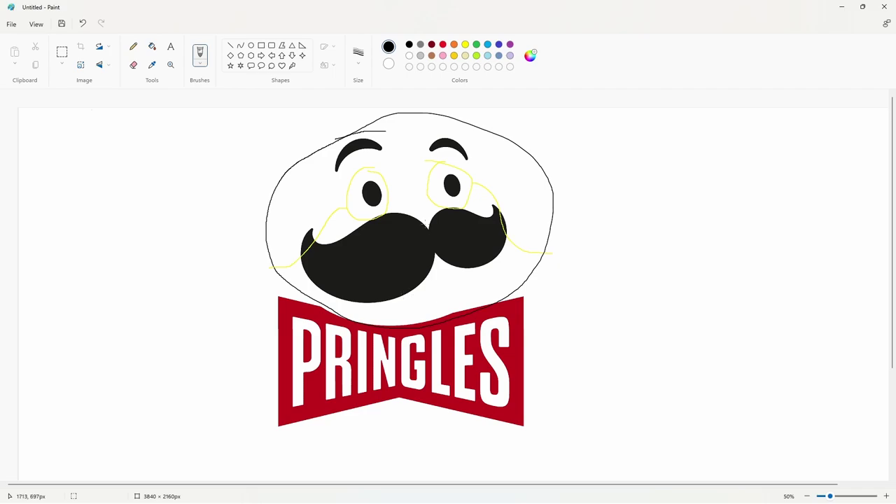
pyautogui.click(443, 45)
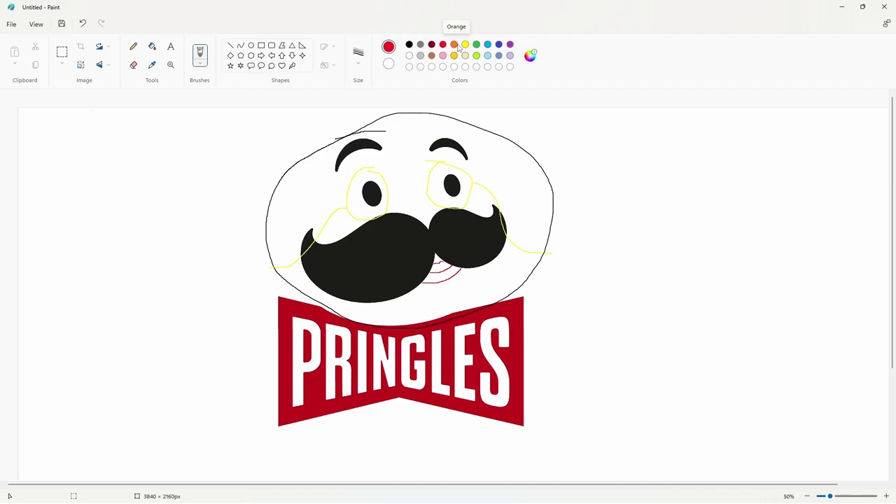
# Bucket-fill the upper face, under-eye, lower face and mouth surroundings orange
pyautogui.click(455, 45)
pyautogui.click(152, 46)
pyautogui.click(316, 165)
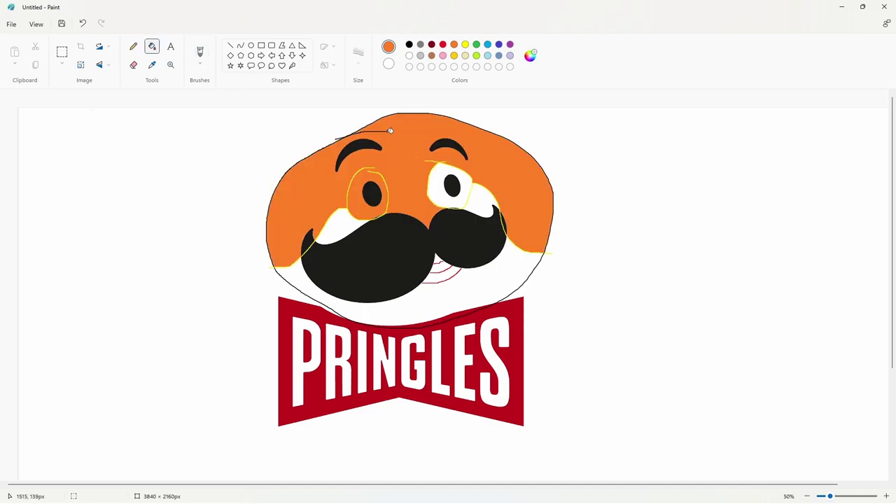
pyautogui.click(333, 234)
pyautogui.click(476, 204)
pyautogui.click(468, 205)
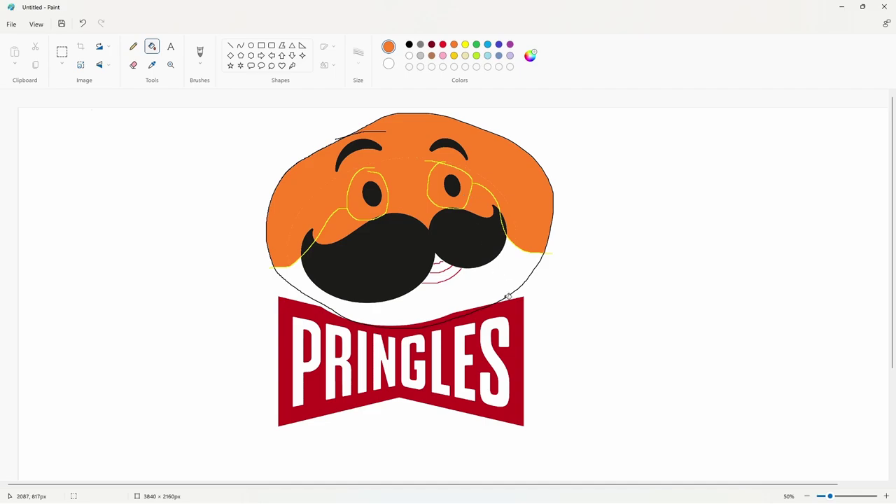
pyautogui.click(508, 295)
pyautogui.click(440, 257)
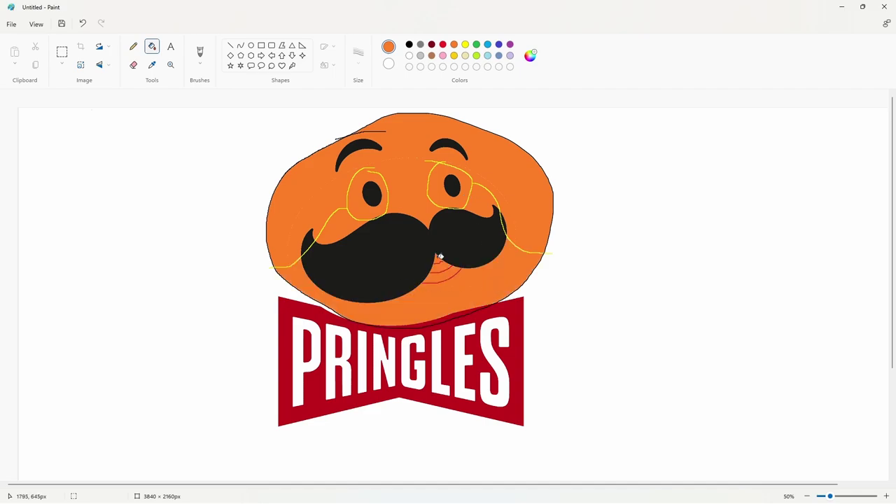
# Fill both eyes white and the mouth, including the tooth spot, solid red
pyautogui.click(442, 44)
pyautogui.click(133, 46)
pyautogui.click(199, 52)
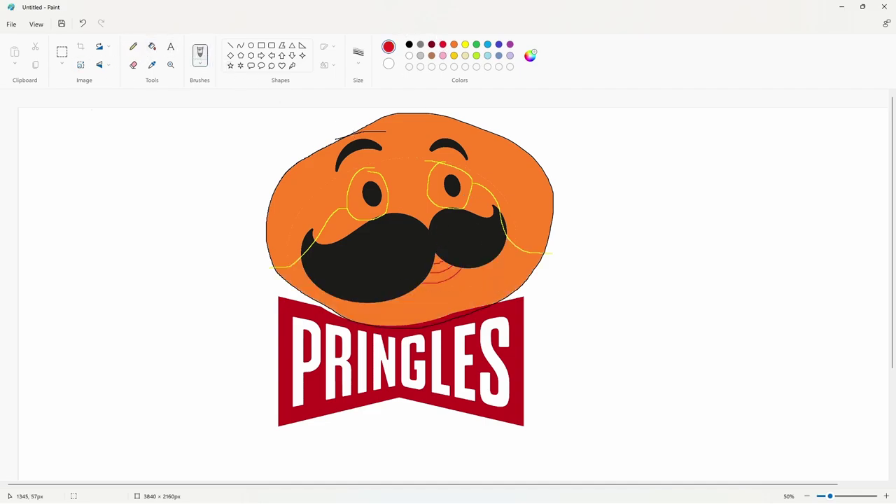
pyautogui.click(361, 185)
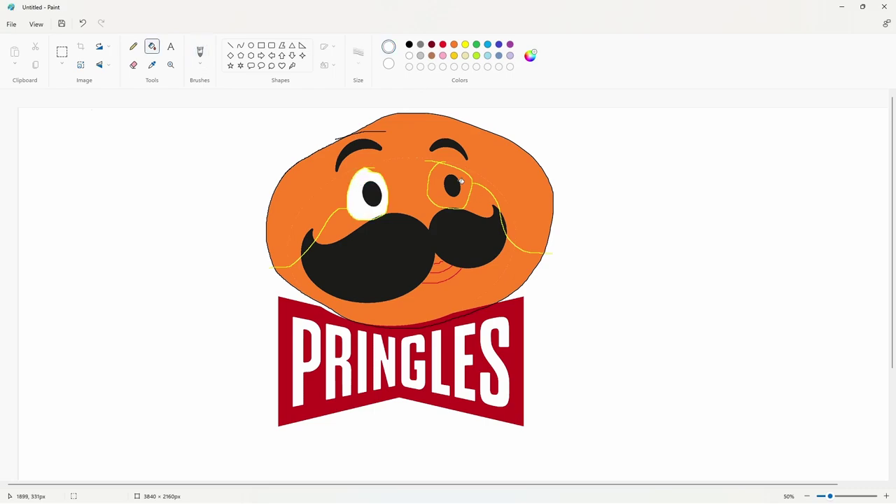
pyautogui.click(460, 181)
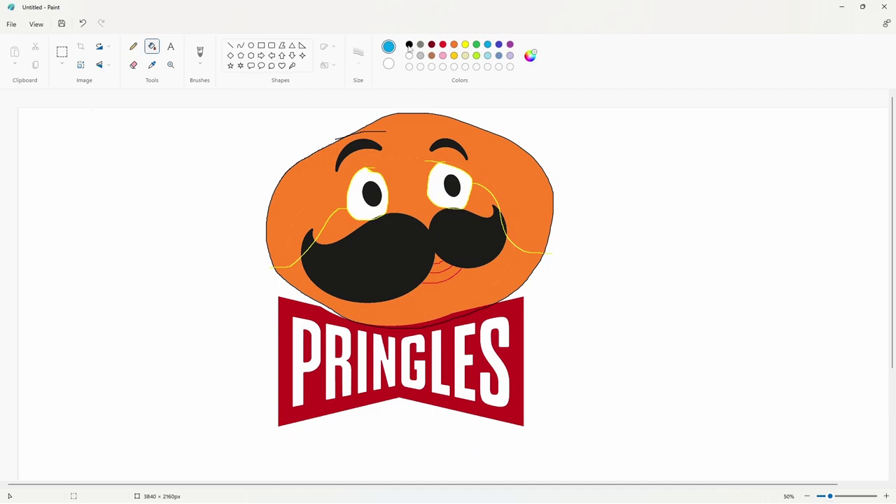
pyautogui.click(410, 46)
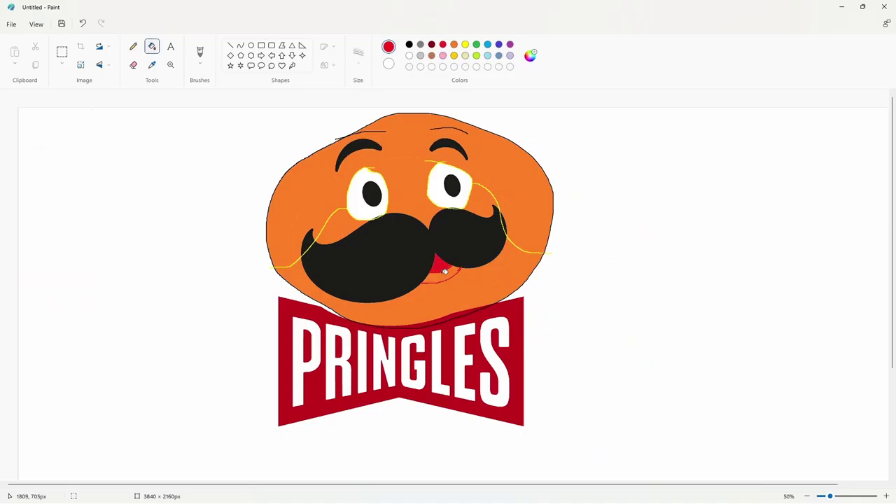
pyautogui.click(444, 273)
pyautogui.click(441, 276)
# Cover the P of PRINGLES with banner red and fill the hand-drawn S outline white
pyautogui.click(200, 52)
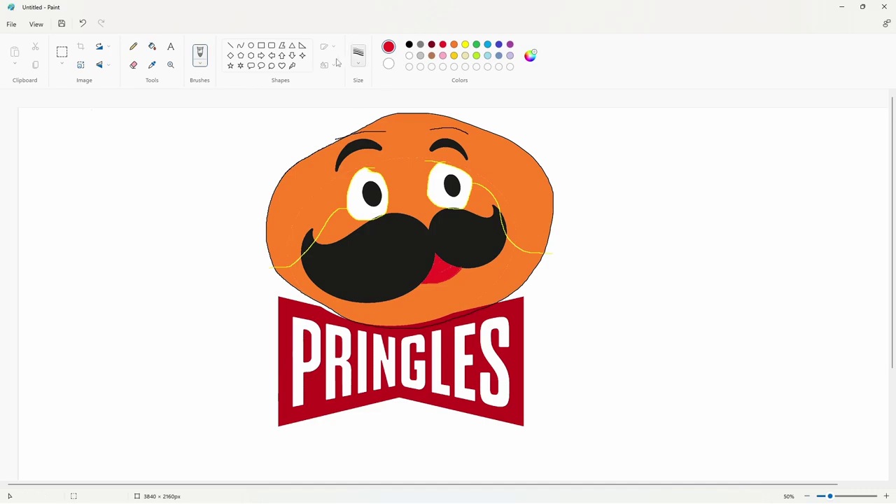
pyautogui.click(152, 46)
pyautogui.click(305, 369)
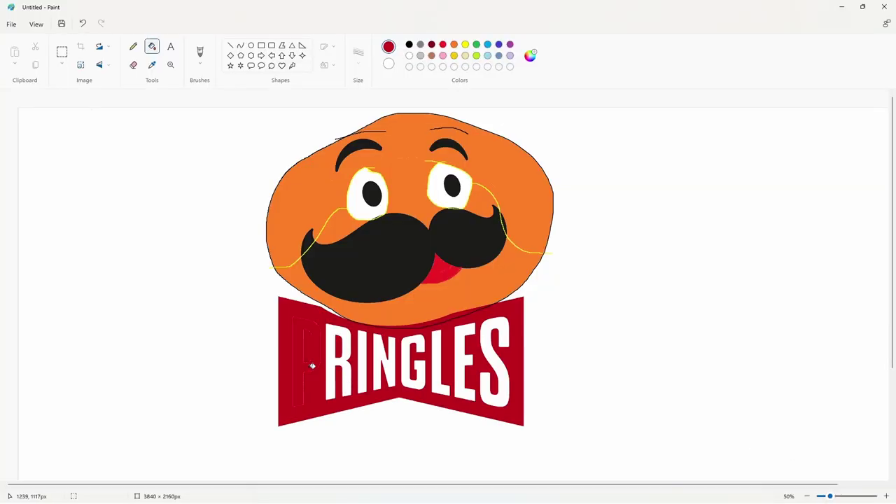
pyautogui.click(410, 56)
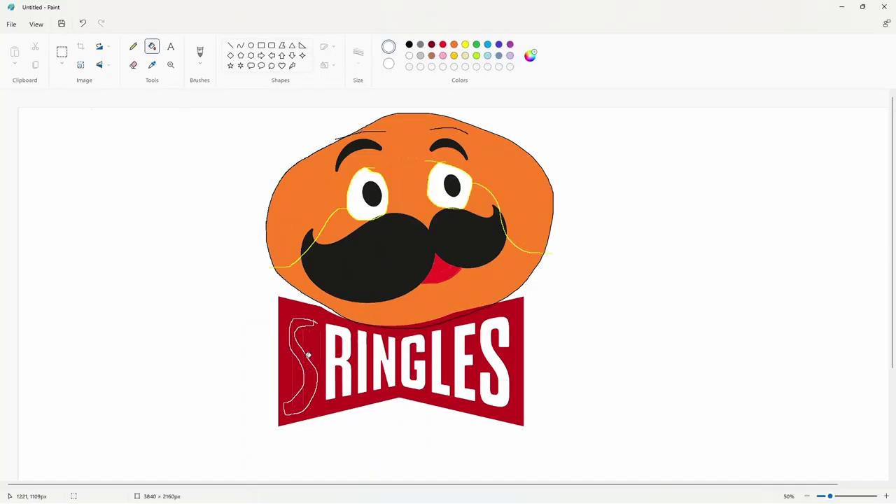
pyautogui.click(288, 389)
# Fill the remaining parts of the S white, including the leftover inner strip
pyautogui.click(287, 388)
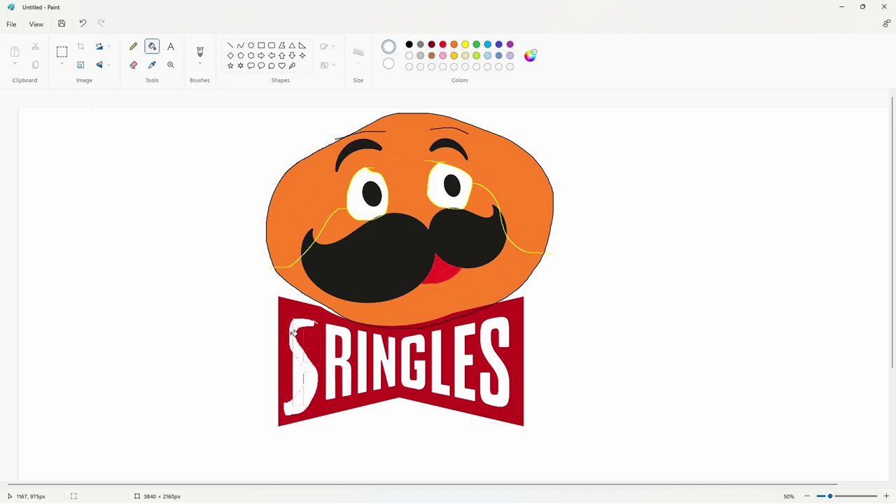
pyautogui.click(294, 335)
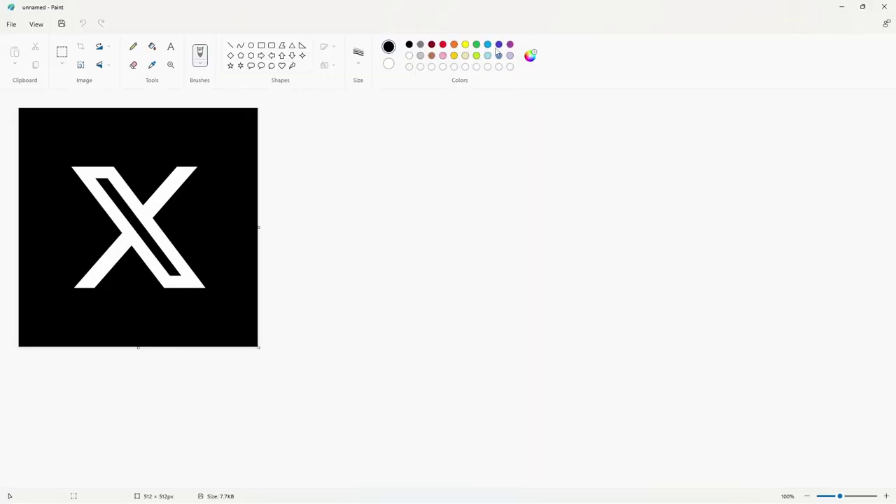
# Fill the X logo's black background light blue
pyautogui.click(487, 45)
pyautogui.click(152, 47)
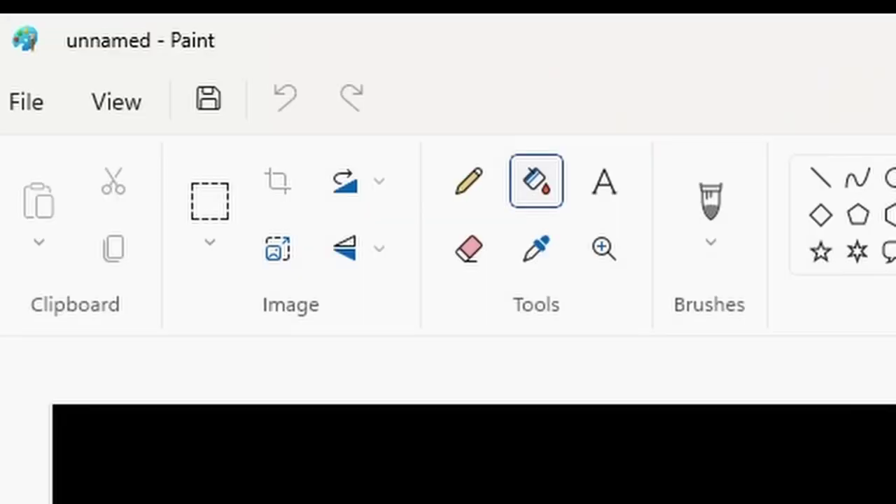
pyautogui.click(707, 246)
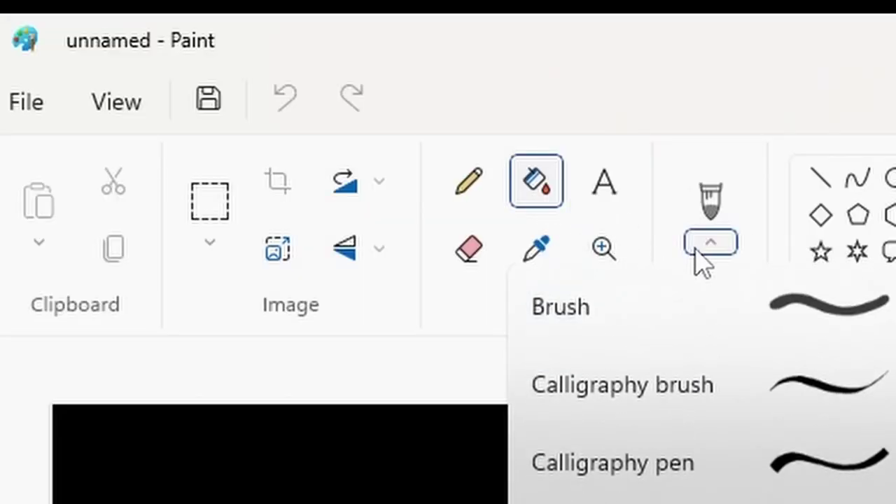
pyautogui.click(704, 249)
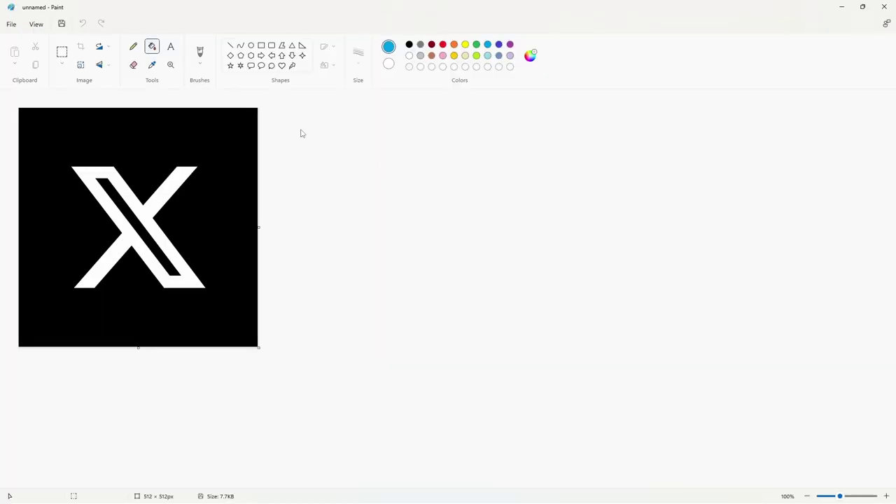
pyautogui.click(723, 424)
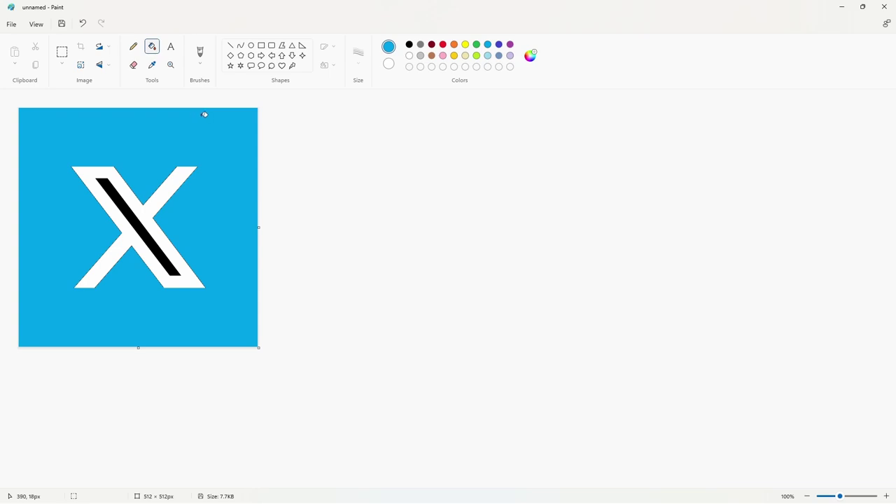
# Eyedrop the background blue and fill the black stripe inside the X with it
pyautogui.click(145, 190)
pyautogui.click(410, 44)
pyautogui.click(152, 65)
pyautogui.click(214, 150)
pyautogui.click(139, 217)
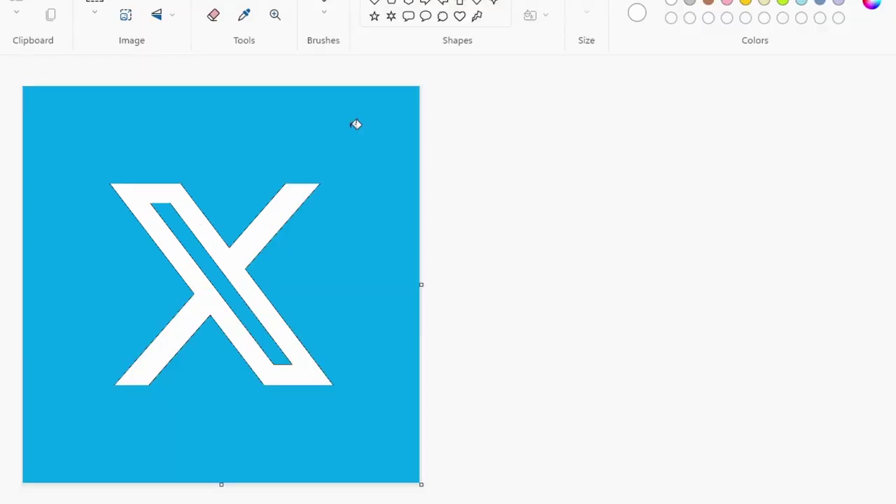
pyautogui.click(671, 0)
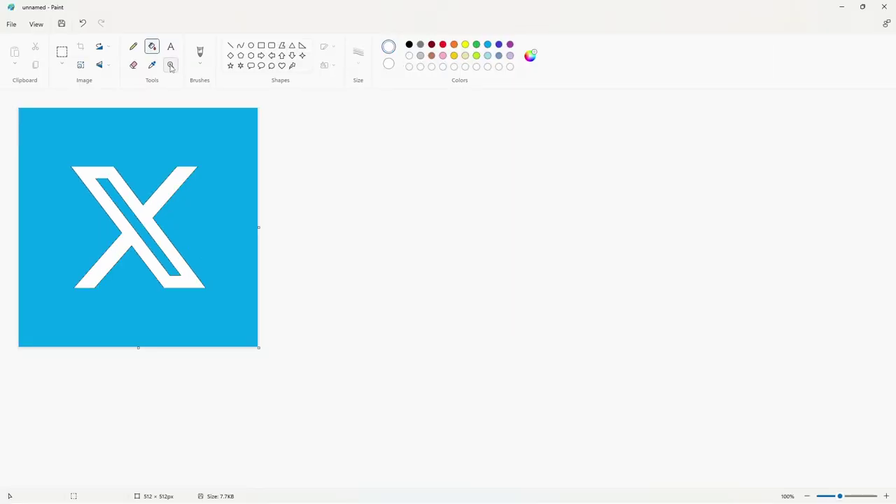
# Brush a white bird head above the X's top-left arm and two legs with small feet below
pyautogui.click(200, 54)
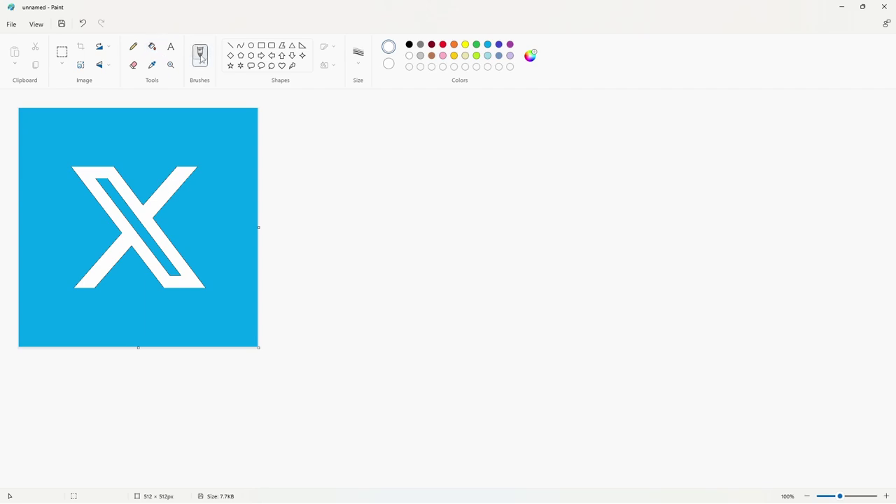
pyautogui.moveTo(72, 169)
pyautogui.mouseDown()
pyautogui.moveTo(47, 167)
pyautogui.moveTo(39, 148)
pyautogui.moveTo(116, 152)
pyautogui.moveTo(115, 169)
pyautogui.mouseUp()
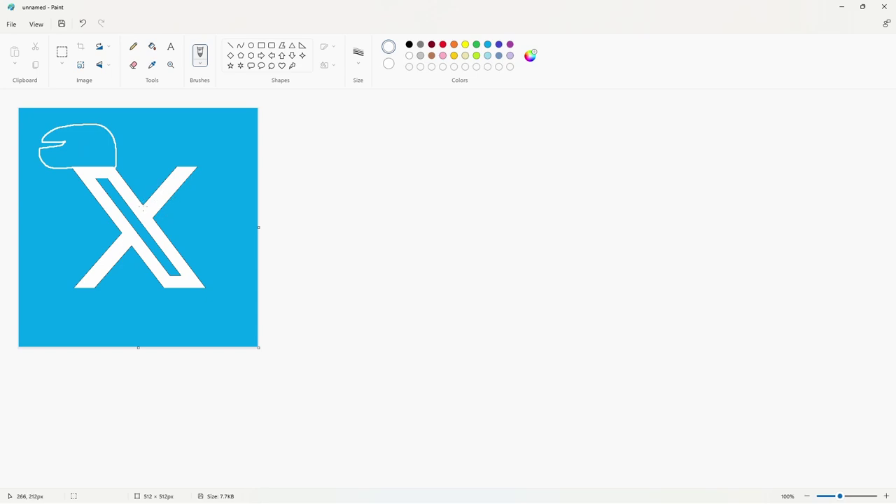
pyautogui.moveTo(160, 288); pyautogui.dragTo(148, 313)
pyautogui.moveTo(198, 293)
pyautogui.mouseDown()
pyautogui.moveTo(194, 323)
pyautogui.moveTo(140, 326)
pyautogui.mouseUp()
pyautogui.moveTo(142, 319); pyautogui.dragTo(164, 313)
pyautogui.moveTo(186, 326); pyautogui.dragTo(207, 329)
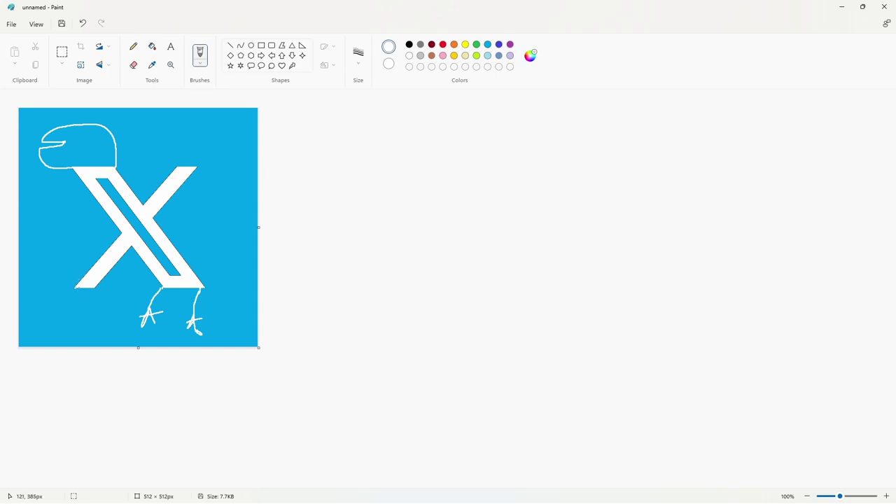
# Outline two white wings: one from the X's bottom-left foot, one over the upper-right arm
pyautogui.moveTo(76, 287)
pyautogui.mouseDown()
pyautogui.moveTo(77, 262)
pyautogui.moveTo(115, 221)
pyautogui.mouseUp()
pyautogui.moveTo(74, 288)
pyautogui.mouseDown()
pyautogui.moveTo(121, 281)
pyautogui.moveTo(143, 254)
pyautogui.mouseUp()
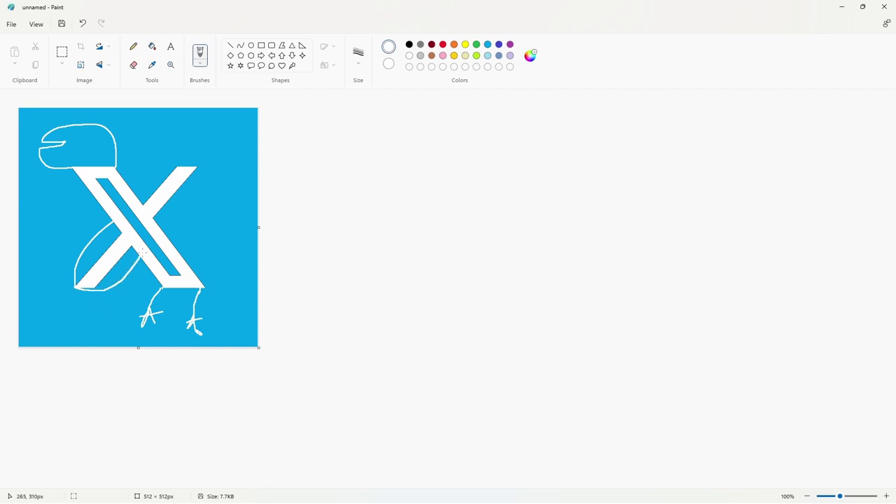
pyautogui.moveTo(142, 202)
pyautogui.mouseDown()
pyautogui.moveTo(155, 178)
pyautogui.moveTo(178, 165)
pyautogui.moveTo(155, 222)
pyautogui.mouseUp()
# Bucket-fill the upper-right wing and both halves of the left wing solid white
pyautogui.click(152, 46)
pyautogui.click(175, 194)
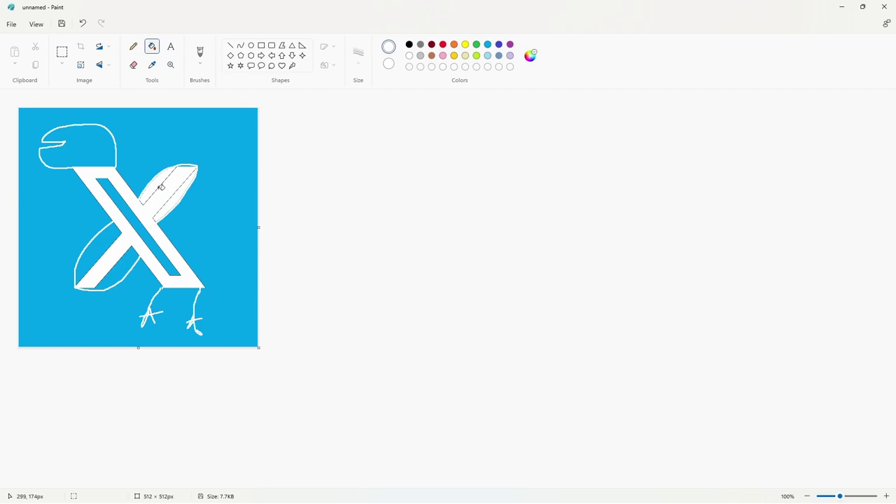
pyautogui.click(111, 265)
pyautogui.click(103, 240)
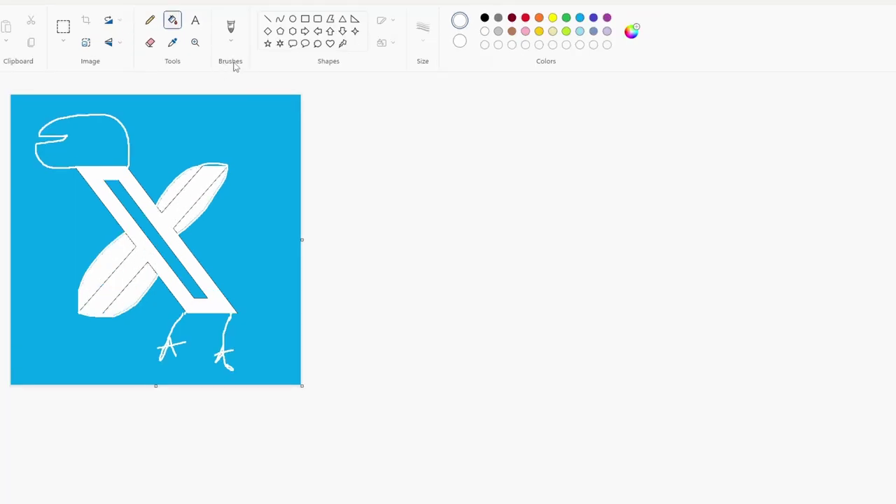
pyautogui.click(150, 19)
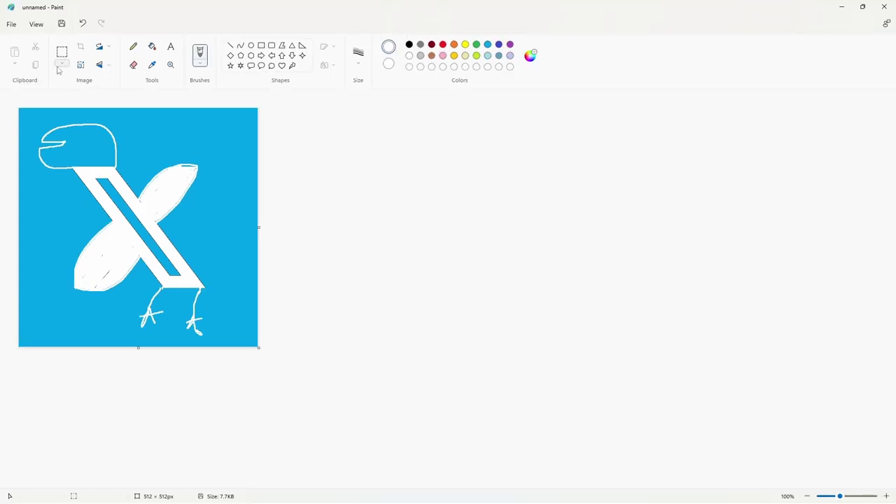
pyautogui.click(410, 45)
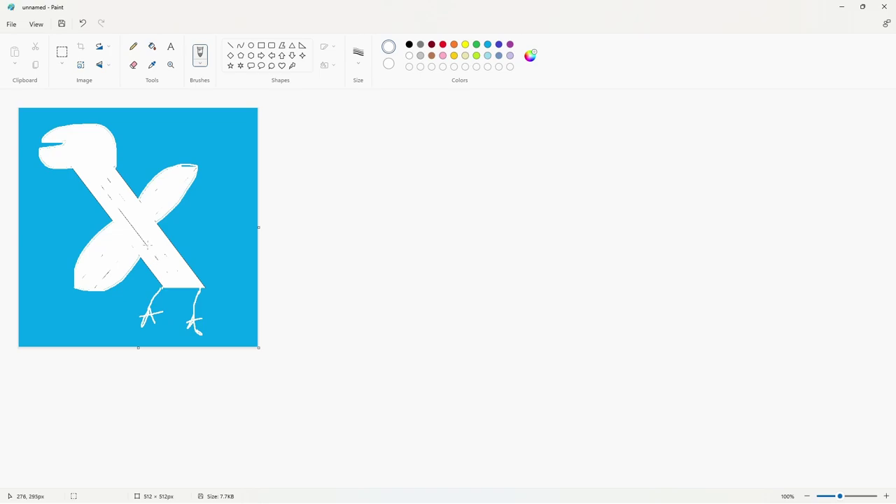
pyautogui.hotkey('alt', 'Tab')
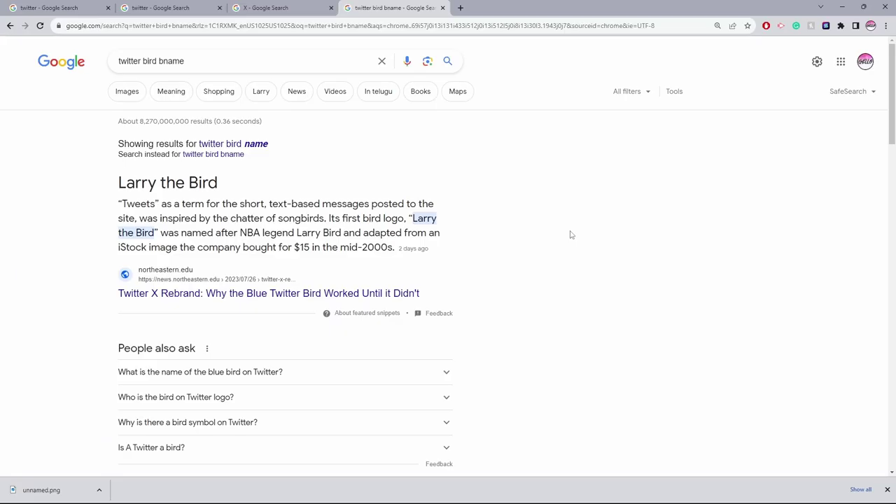
pyautogui.hotkey('alt', 'Tab')
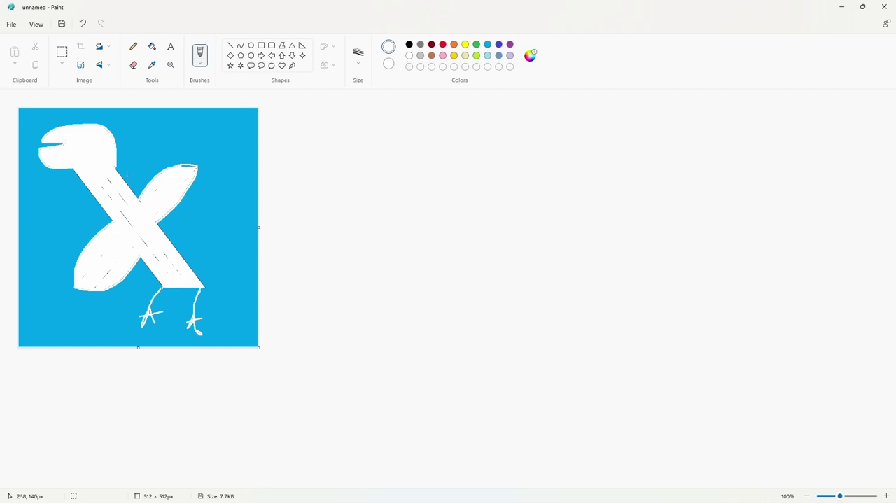
# Handwrite the bird's three-word name in black beside it, with 'The' as the middle word
pyautogui.click(409, 44)
pyautogui.moveTo(287, 135)
pyautogui.mouseDown()
pyautogui.moveTo(335, 171)
pyautogui.moveTo(341, 145)
pyautogui.moveTo(370, 138)
pyautogui.moveTo(375, 168)
pyautogui.moveTo(375, 159)
pyautogui.moveTo(410, 154)
pyautogui.moveTo(418, 142)
pyautogui.moveTo(420, 161)
pyautogui.moveTo(444, 149)
pyautogui.moveTo(457, 162)
pyautogui.mouseUp()
pyautogui.moveTo(282, 193)
pyautogui.mouseDown()
pyautogui.moveTo(309, 191)
pyautogui.moveTo(314, 219)
pyautogui.moveTo(341, 210)
pyautogui.moveTo(352, 241)
pyautogui.moveTo(393, 221)
pyautogui.mouseUp()
pyautogui.moveTo(294, 253); pyautogui.dragTo(295, 309)
pyautogui.moveTo(294, 273); pyautogui.dragTo(329, 274)
pyautogui.moveTo(337, 276)
pyautogui.mouseDown()
pyautogui.moveTo(321, 306)
pyautogui.moveTo(384, 280)
pyautogui.moveTo(445, 287)
pyautogui.mouseUp()
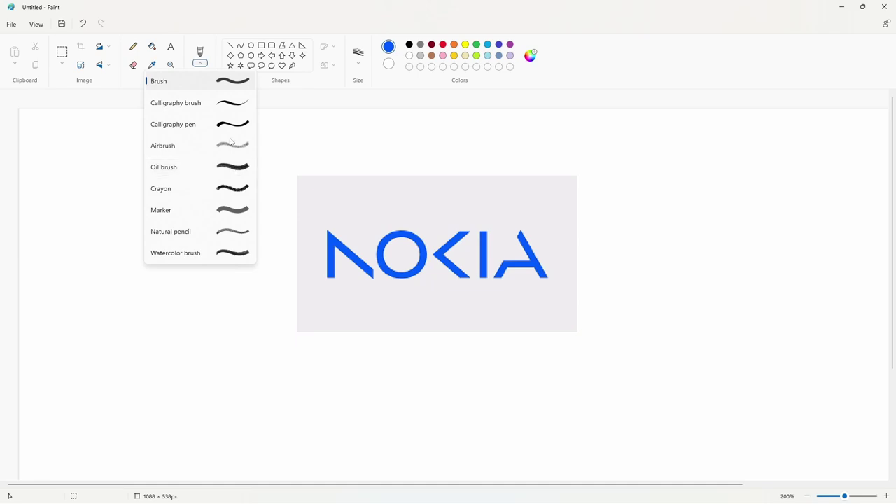
# Use the plain brush and a rectangle shape to add blue strokes completing the N, K and A
pyautogui.click(217, 83)
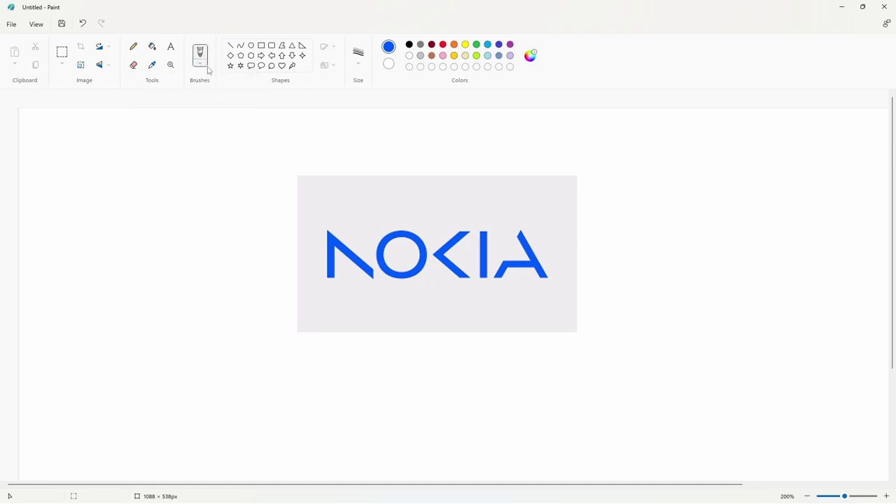
pyautogui.click(261, 45)
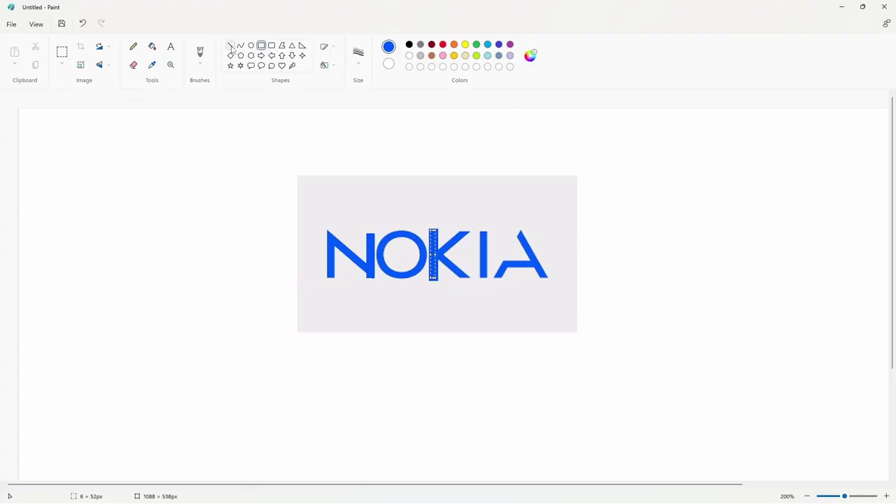
pyautogui.click(198, 53)
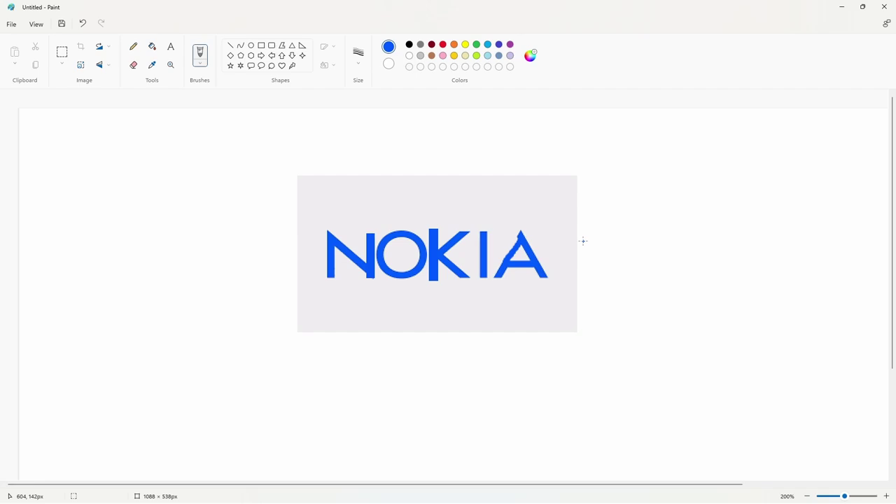
# Replace the last stroke with a curved swoosh under NOKIA and fill it solid blue
pyautogui.hotkey('ctrl', 'z')
pyautogui.moveTo(536, 276)
pyautogui.mouseDown()
pyautogui.moveTo(522, 297)
pyautogui.moveTo(441, 304)
pyautogui.moveTo(345, 295)
pyautogui.moveTo(296, 275)
pyautogui.mouseUp()
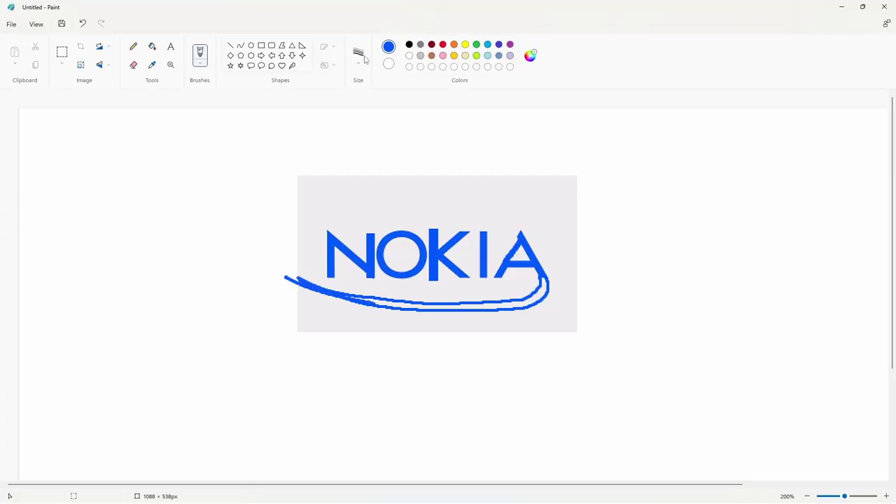
pyautogui.click(152, 46)
pyautogui.click(402, 301)
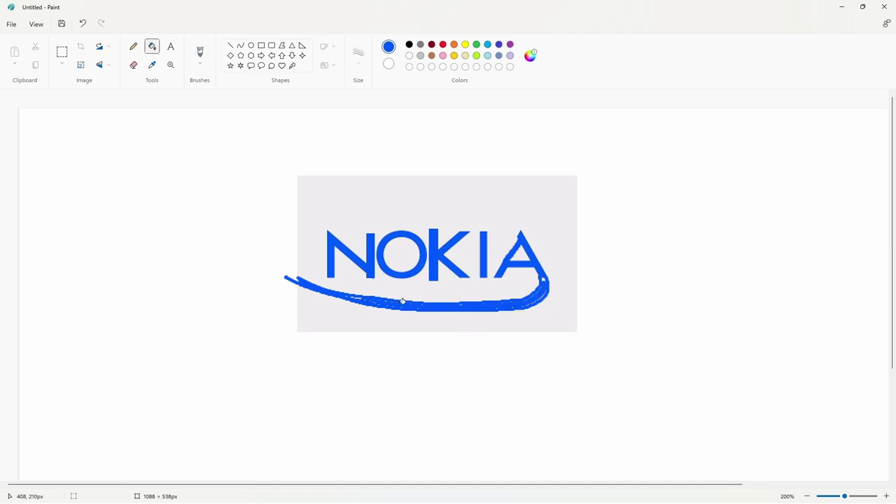
pyautogui.click(133, 46)
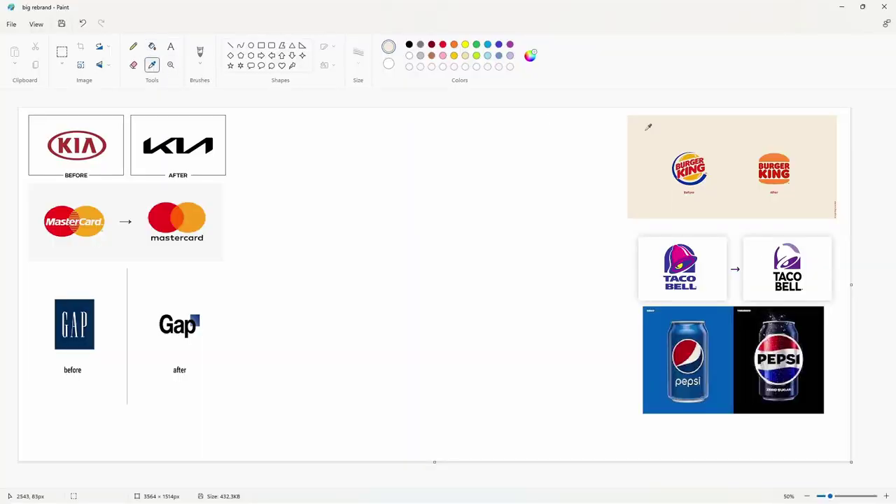
# Fill the white collage background with the beige sampled from Burger King's logo
pyautogui.click(685, 130)
pyautogui.click(467, 206)
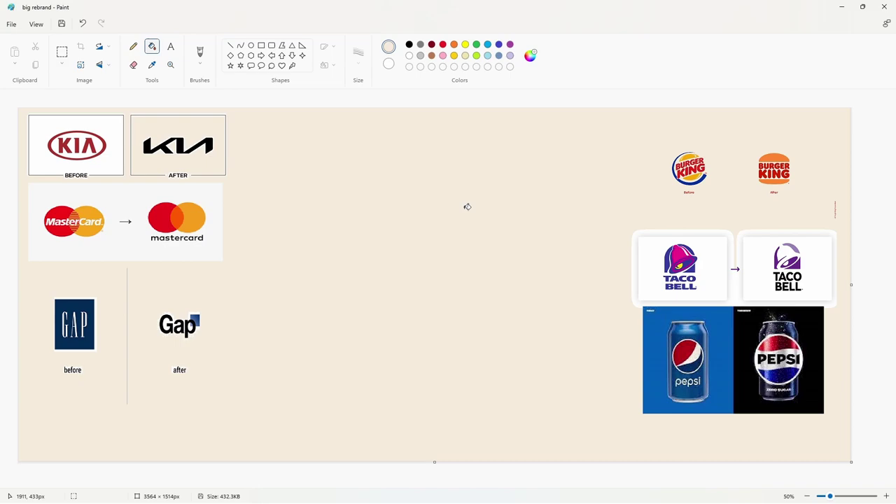
pyautogui.click(61, 51)
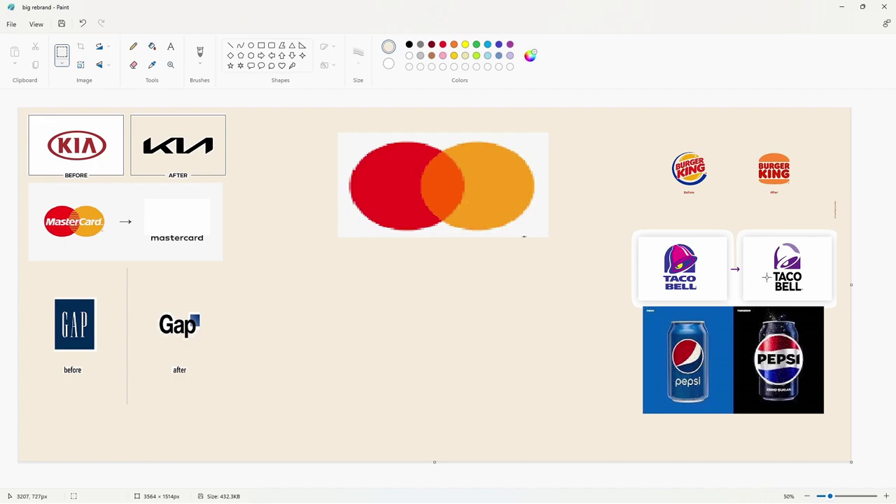
# Enlarge the new Taco Bell bell to about 398×330 px below the Mastercard circles
pyautogui.moveTo(772, 240); pyautogui.dragTo(801, 270)
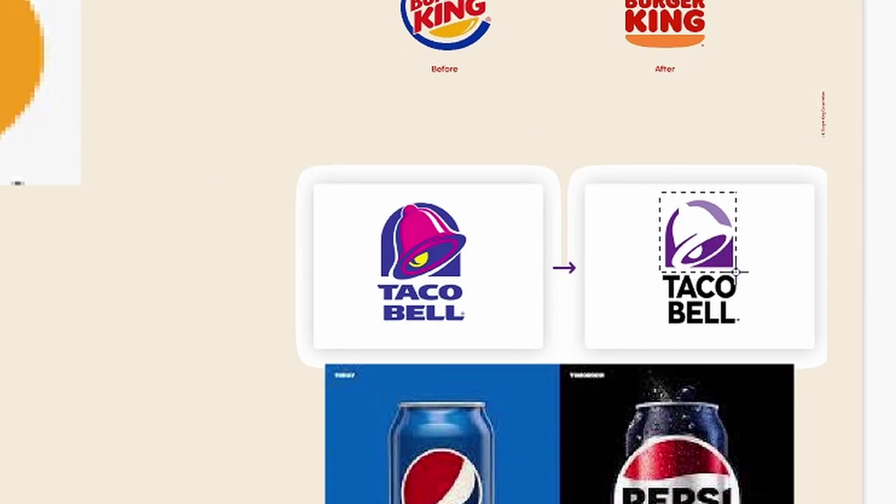
pyautogui.moveTo(735, 270); pyautogui.dragTo(735, 270)
pyautogui.moveTo(686, 231)
pyautogui.mouseDown()
pyautogui.moveTo(0, 313)
pyautogui.moveTo(0, 455)
pyautogui.mouseUp()
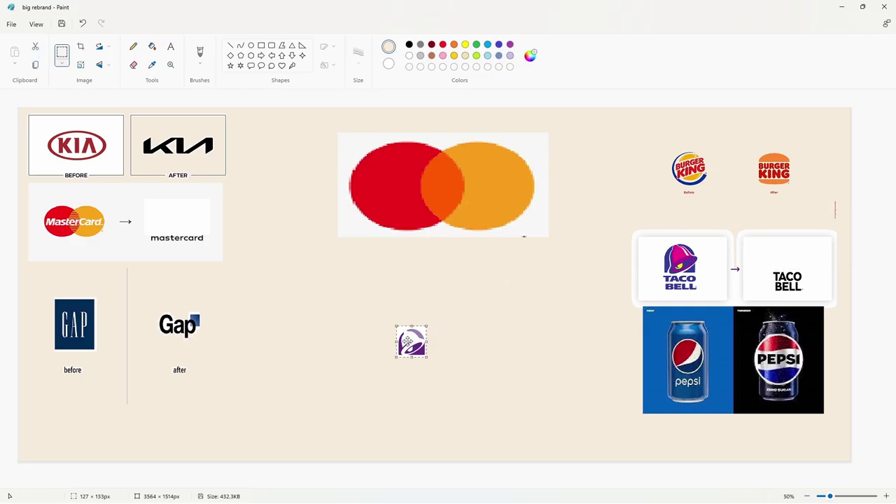
pyautogui.rightClick(406, 341)
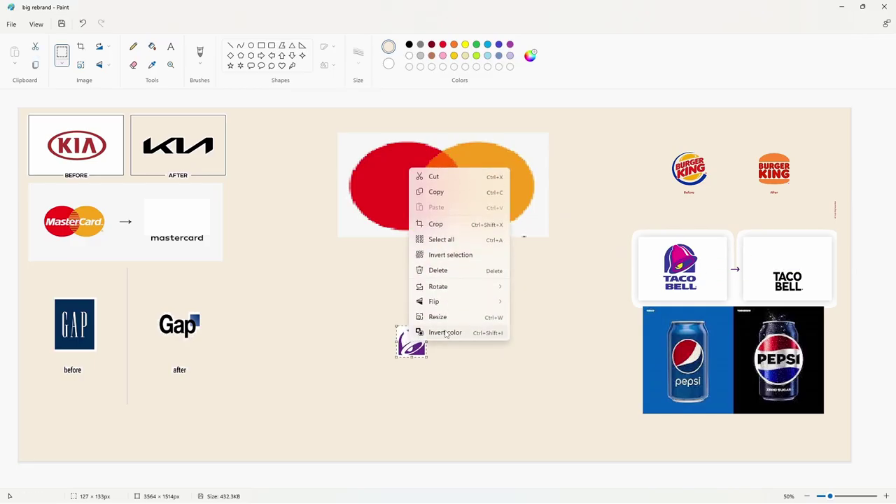
pyautogui.click(430, 331)
pyautogui.moveTo(453, 338); pyautogui.dragTo(516, 292)
pyautogui.moveTo(483, 315); pyautogui.dragTo(450, 376)
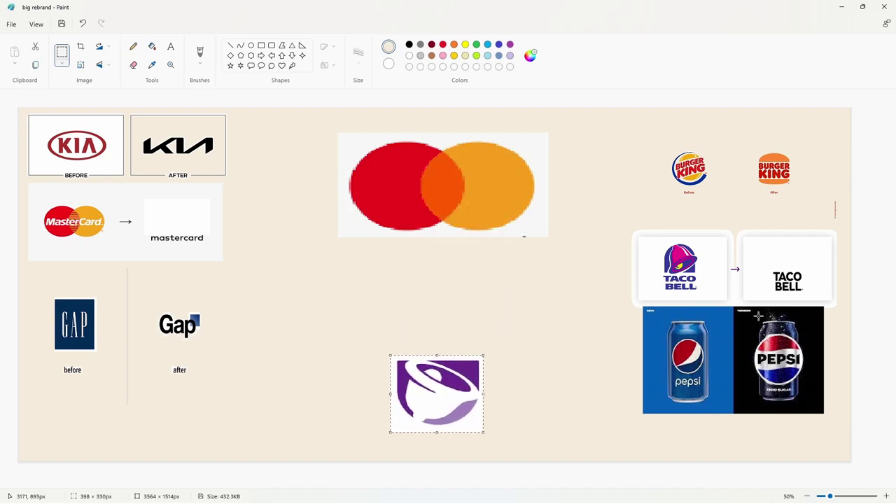
# Move the Pepsi Zero Sugar can to the canvas centre and stretch it to 218×646 px
pyautogui.moveTo(757, 316); pyautogui.dragTo(803, 401)
pyautogui.moveTo(706, 395); pyautogui.dragTo(696, 398)
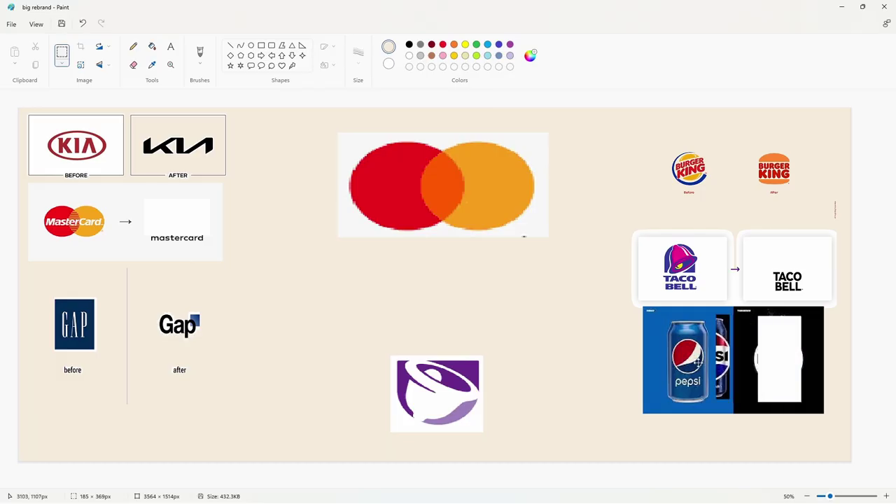
pyautogui.moveTo(635, 276)
pyautogui.mouseDown()
pyautogui.moveTo(439, 294)
pyautogui.moveTo(440, 275)
pyautogui.mouseUp()
pyautogui.moveTo(466, 310); pyautogui.dragTo(470, 374)
pyautogui.click(462, 382)
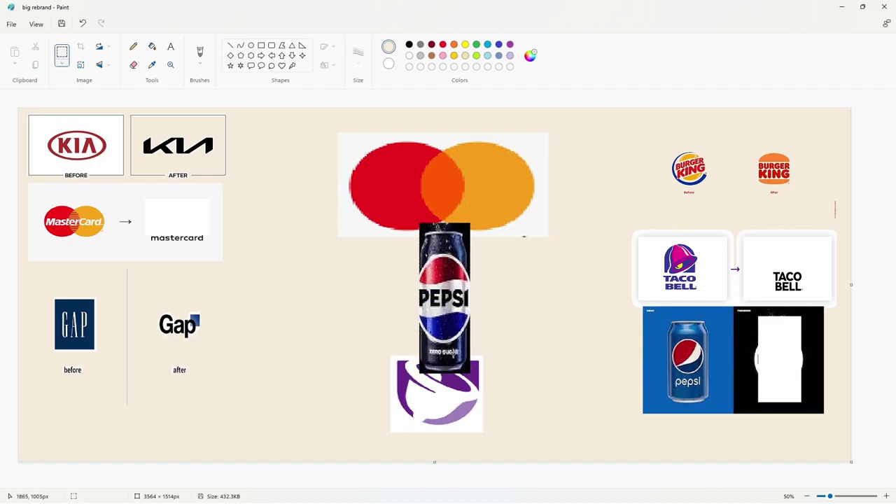